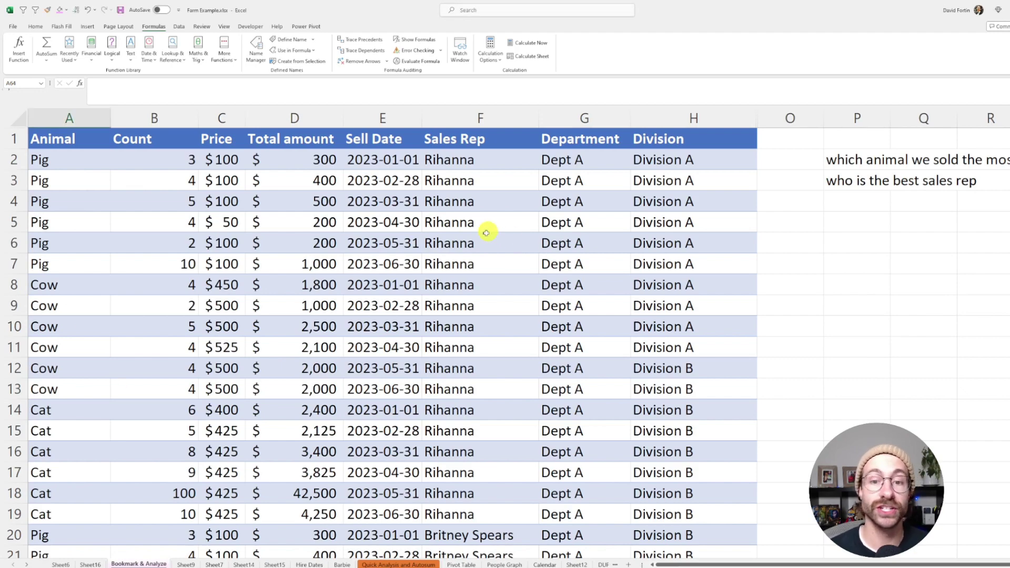
Step: Browse the Pivot Table, People Graph and Calendar sheets, then return to Bookmark & Analyze
{"action": "left_click", "coordinate": [462, 564]}
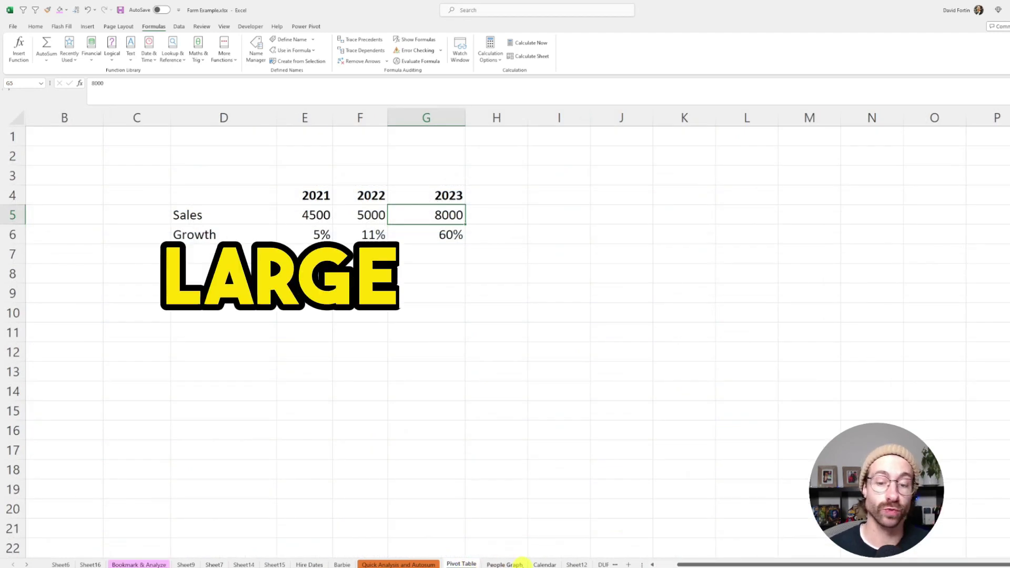
{"action": "left_click", "coordinate": [510, 564]}
{"action": "left_click", "coordinate": [545, 564]}
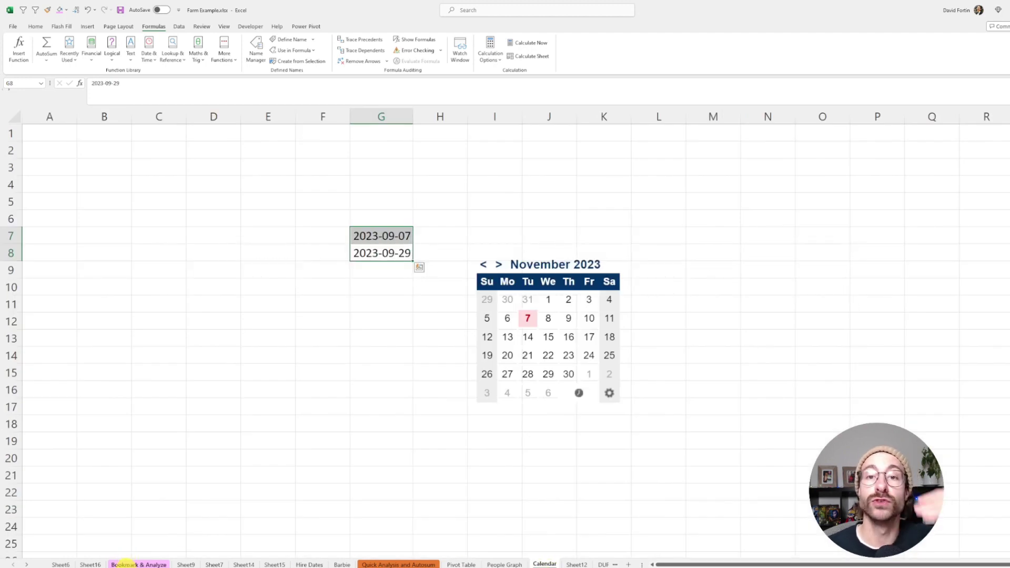
{"action": "left_click", "coordinate": [126, 564]}
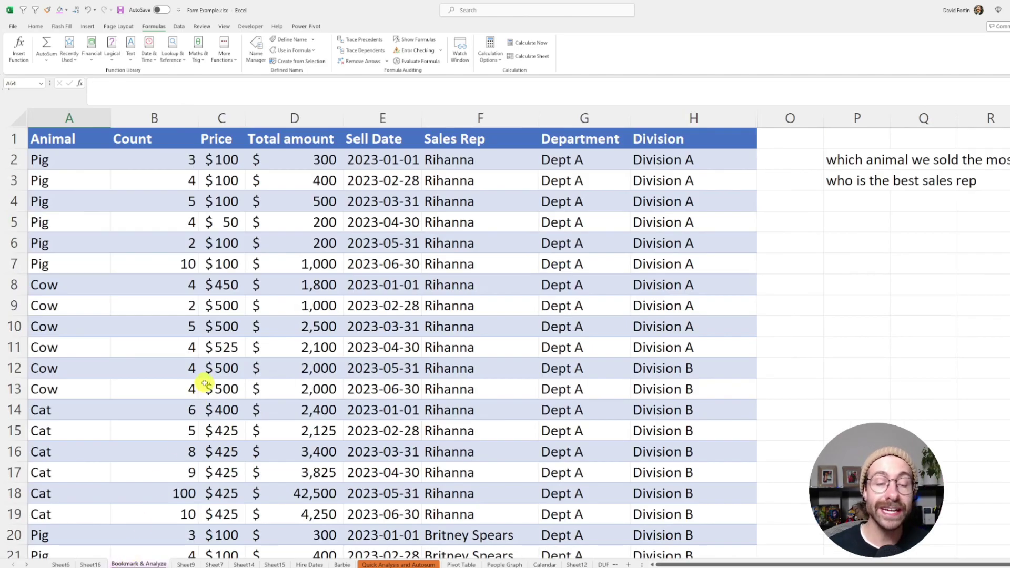
Step: Scroll down and select cell A65, the DATA SUPER POWERFUL ANALYSIS heading
{"action": "left_click_drag", "start_coordinate": [153, 139], "coordinate": [518, 285]}
{"action": "scroll", "coordinate": [417, 320], "scroll_direction": "down", "scroll_amount": 19}
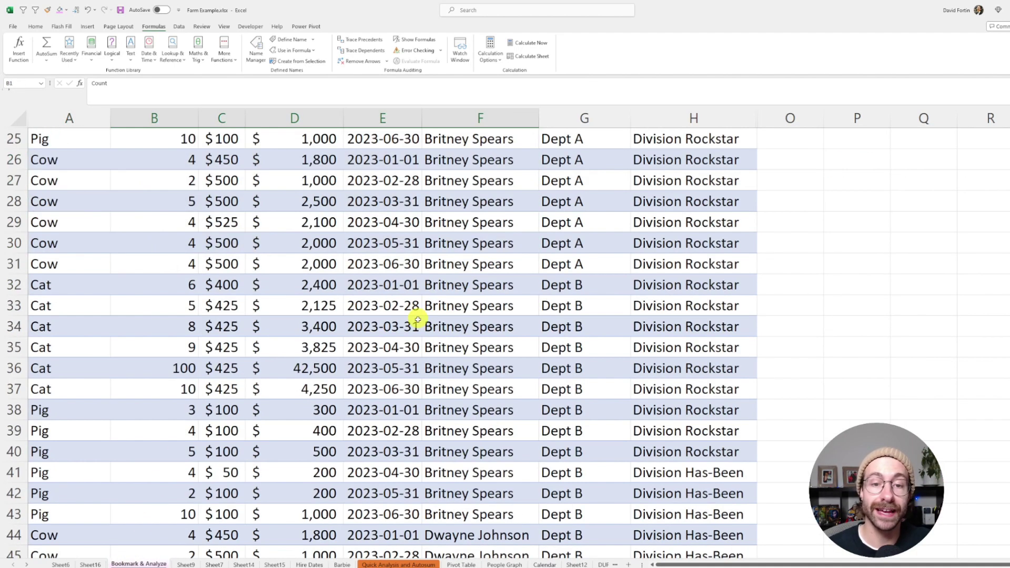
{"action": "left_click", "coordinate": [74, 289]}
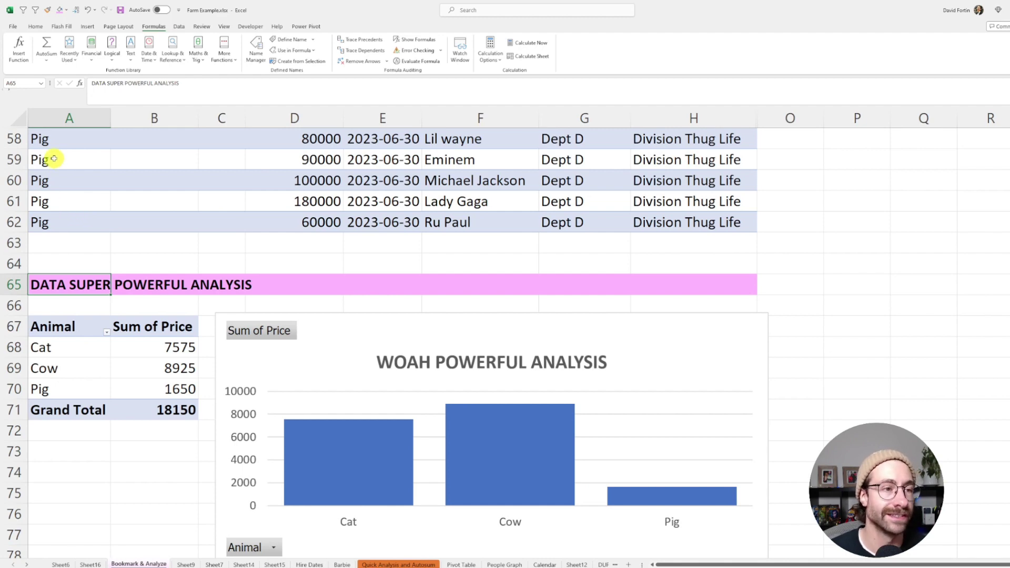
Step: Name cell A65 'DataPowerfulAnal' in the Name Box and check the defined names list
{"action": "left_click", "coordinate": [23, 85]}
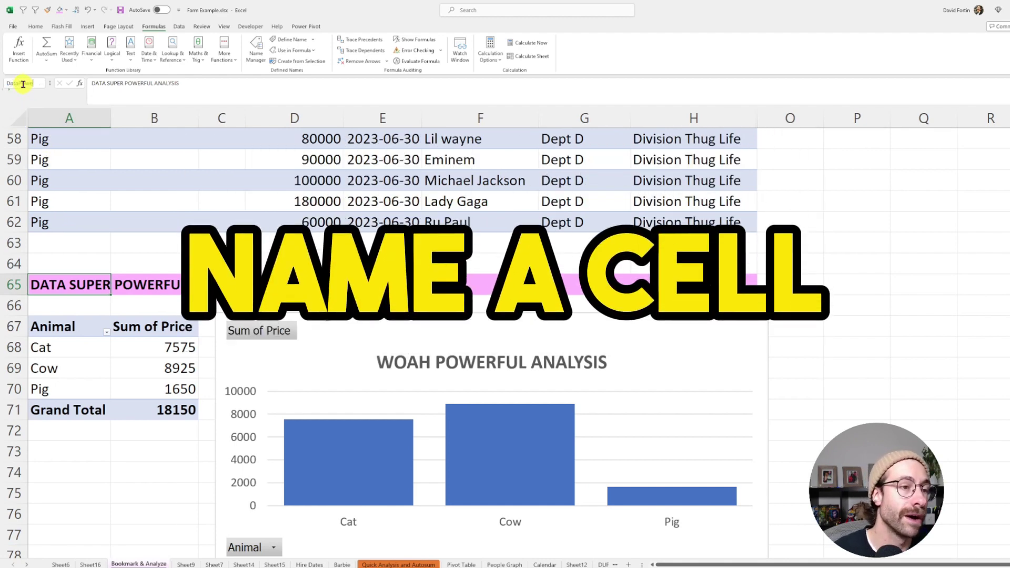
{"action": "type", "text": "DataPowerfulAnal"}
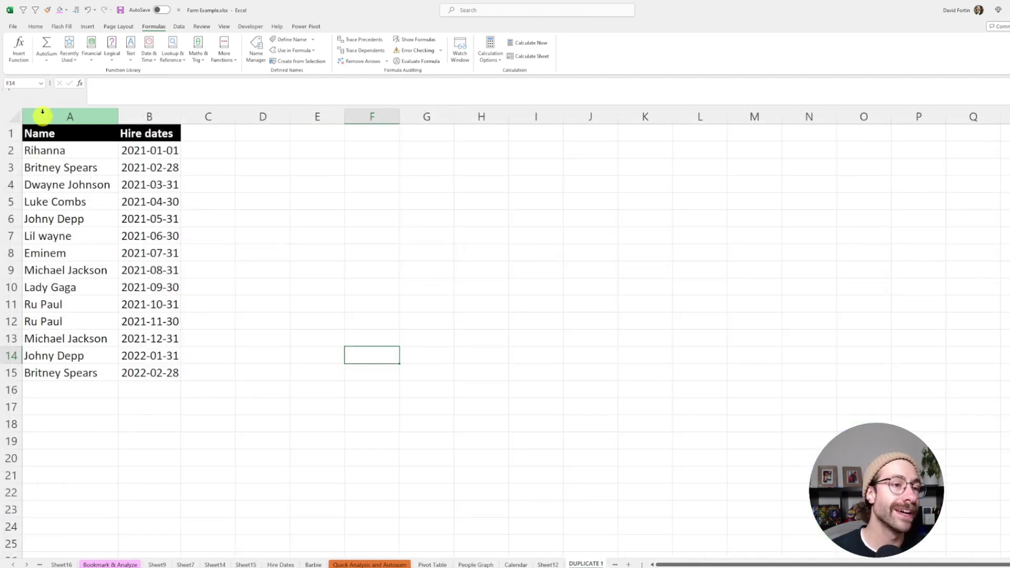
{"action": "left_click", "coordinate": [43, 86]}
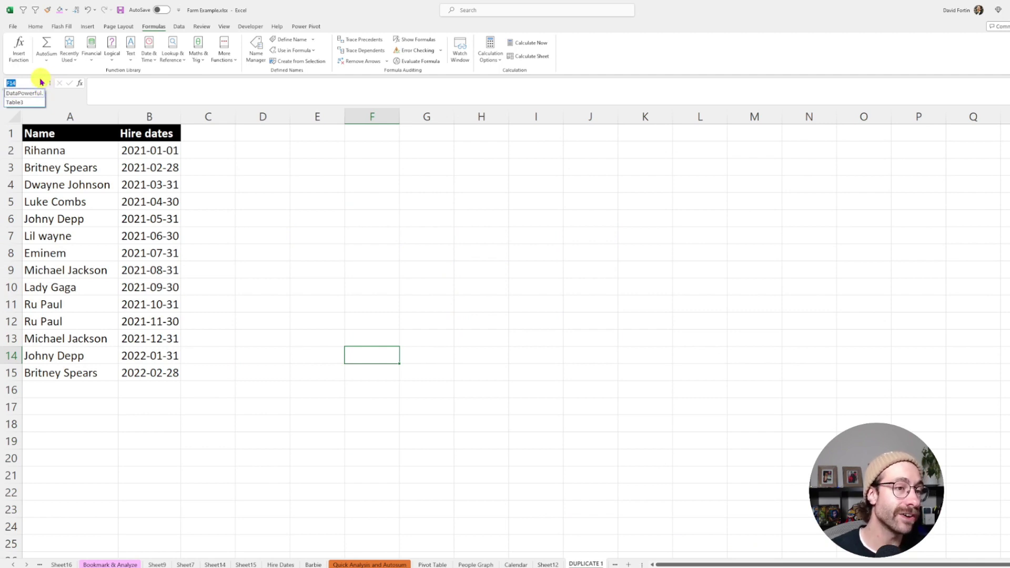
{"action": "left_click", "coordinate": [73, 108]}
Step: Go to cell E8, then jump back to A65 using the DataPowerfulAnal name
{"action": "type", "text": "E8"}
{"action": "key", "text": "Return"}
{"action": "left_click", "coordinate": [41, 84]}
{"action": "left_click", "coordinate": [32, 95]}
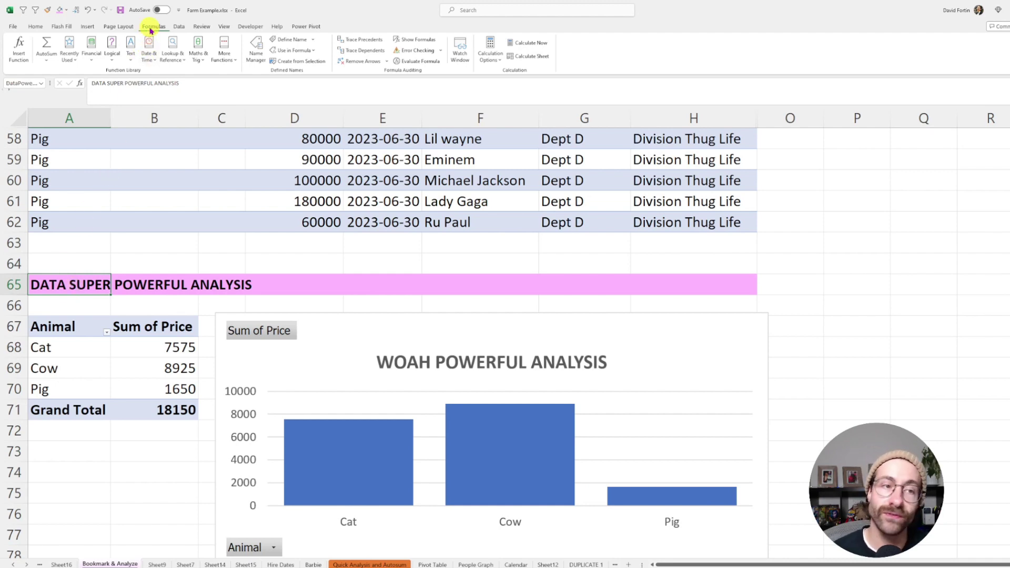
Step: Delete the DataPowerfulAnal bookmark name for A65 in Name Manager
{"action": "left_click", "coordinate": [257, 55]}
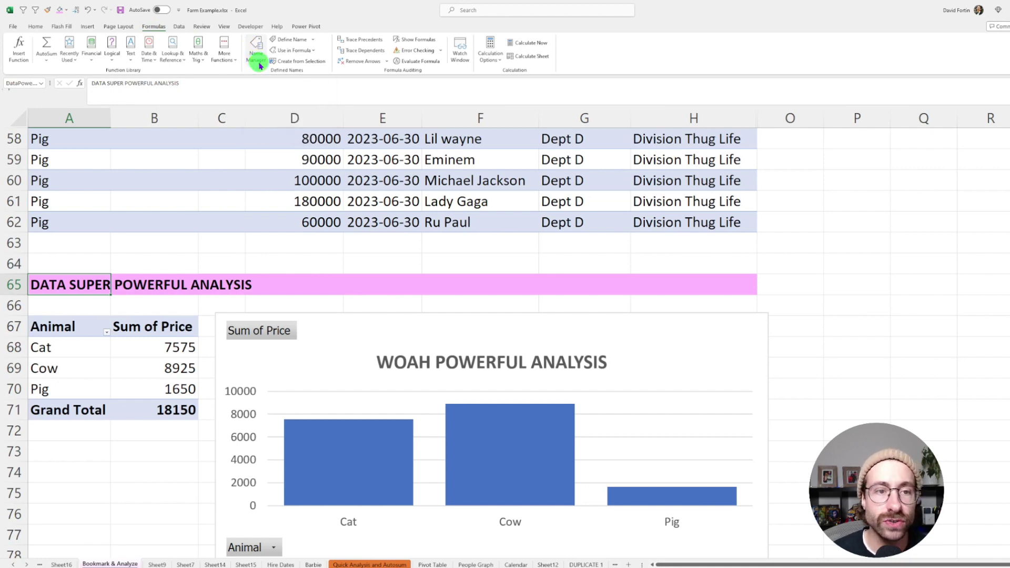
{"action": "left_click", "coordinate": [359, 228]}
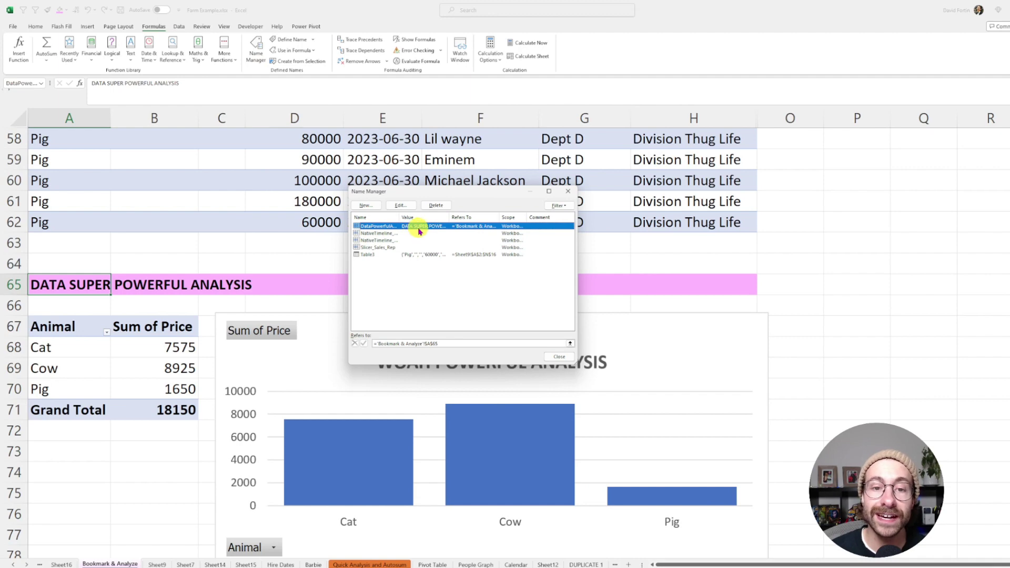
{"action": "left_click", "coordinate": [439, 206]}
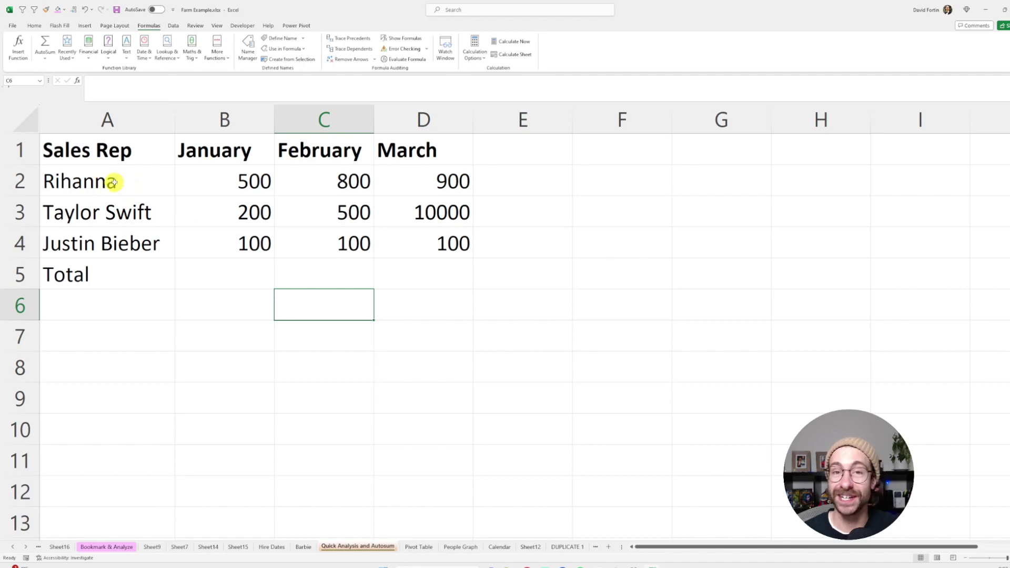
Step: Enter =SUM(B2:B4) as the January total in B5, then clear it
{"action": "left_click_drag", "start_coordinate": [119, 181], "coordinate": [124, 237]}
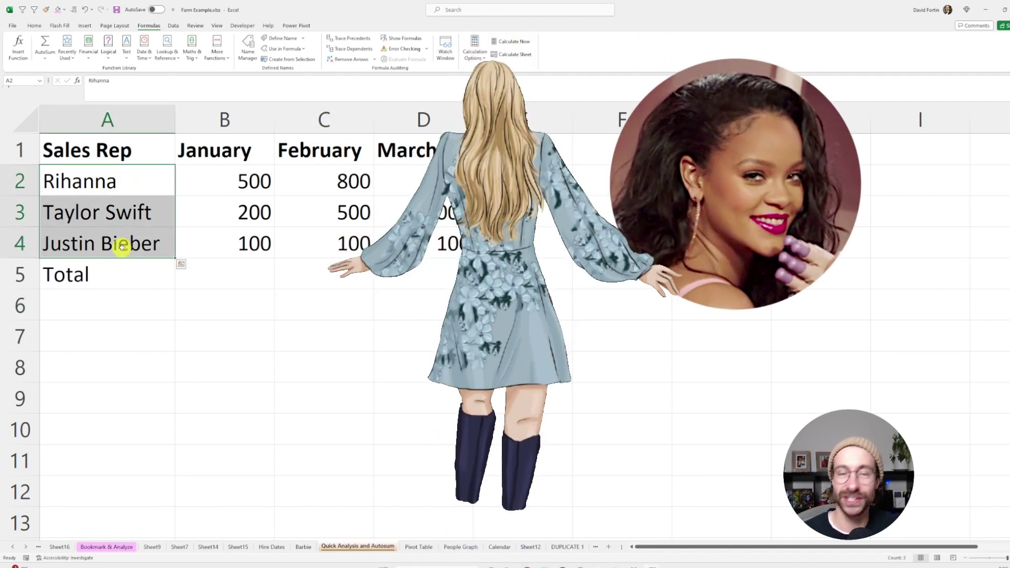
{"action": "left_click_drag", "start_coordinate": [210, 151], "coordinate": [455, 159]}
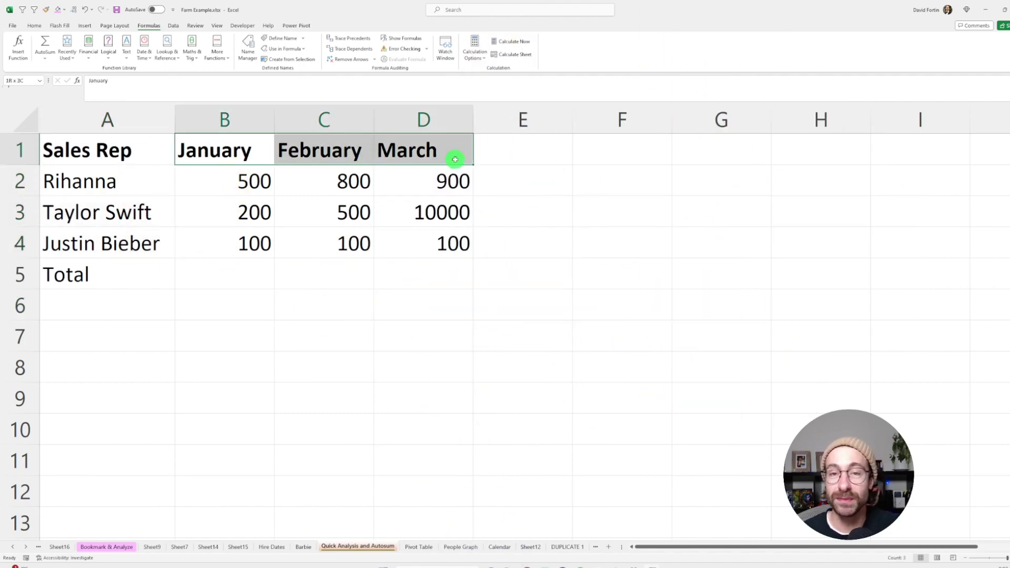
{"action": "left_click", "coordinate": [213, 276]}
{"action": "type", "text": "=si"}
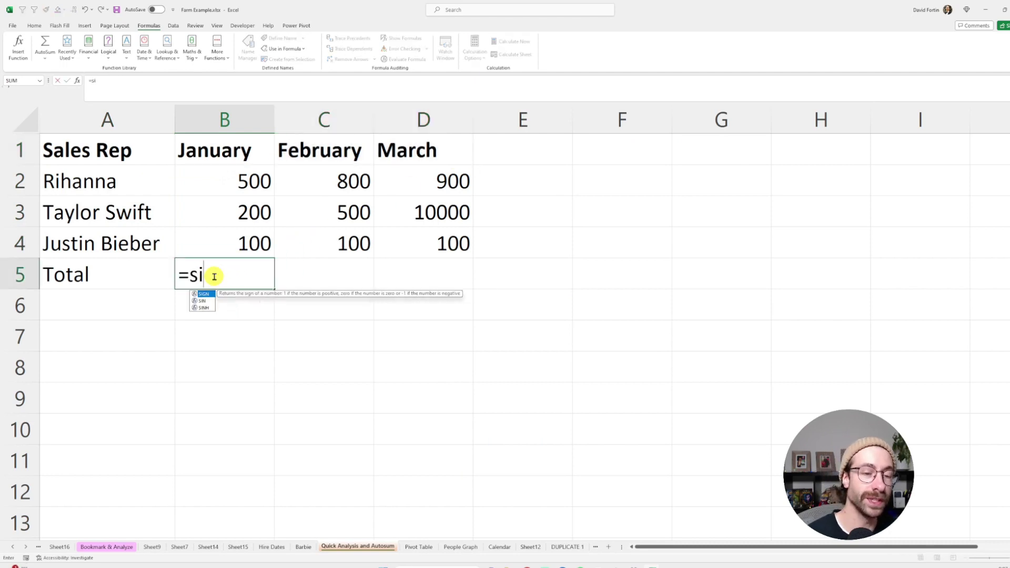
{"action": "key", "text": "BackSpace"}
{"action": "type", "text": "um("}
{"action": "key", "text": "Up"}
{"action": "key", "text": "shift+Up"}
{"action": "key", "text": "shift+Up"}
{"action": "key", "text": "Return"}
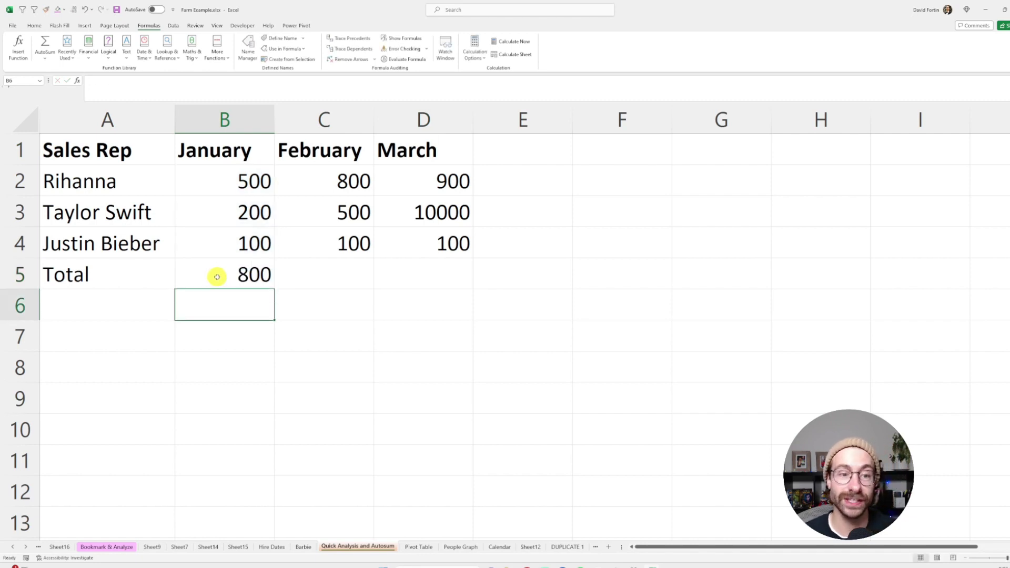
{"action": "left_click", "coordinate": [217, 277]}
{"action": "key", "text": "Delete"}
Step: AutoSum B2:D4 with Alt+= to fill row 5 with totals 800, 1400 and 11000
{"action": "left_click_drag", "start_coordinate": [235, 171], "coordinate": [421, 233]}
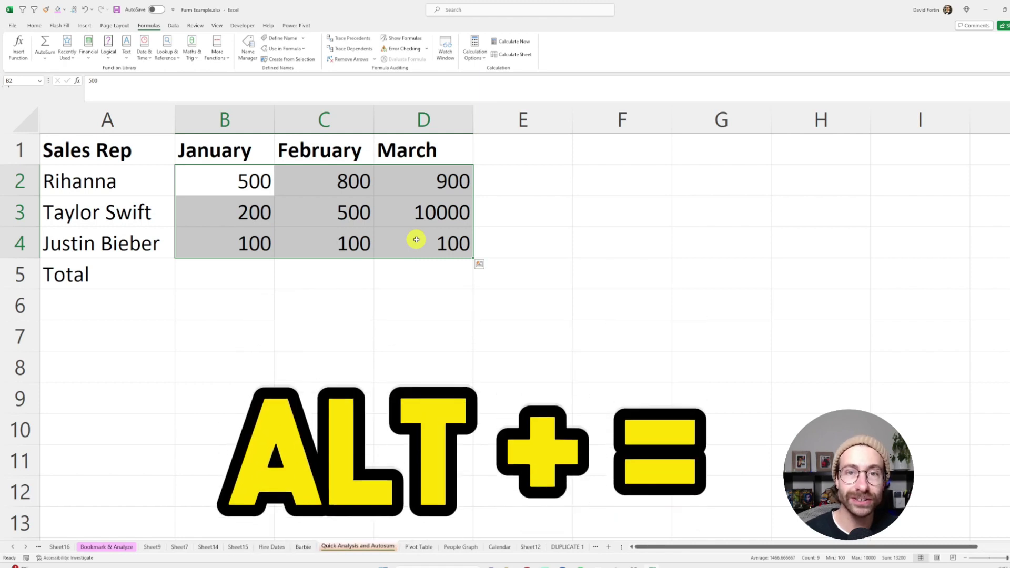
{"action": "key", "text": "alt"}
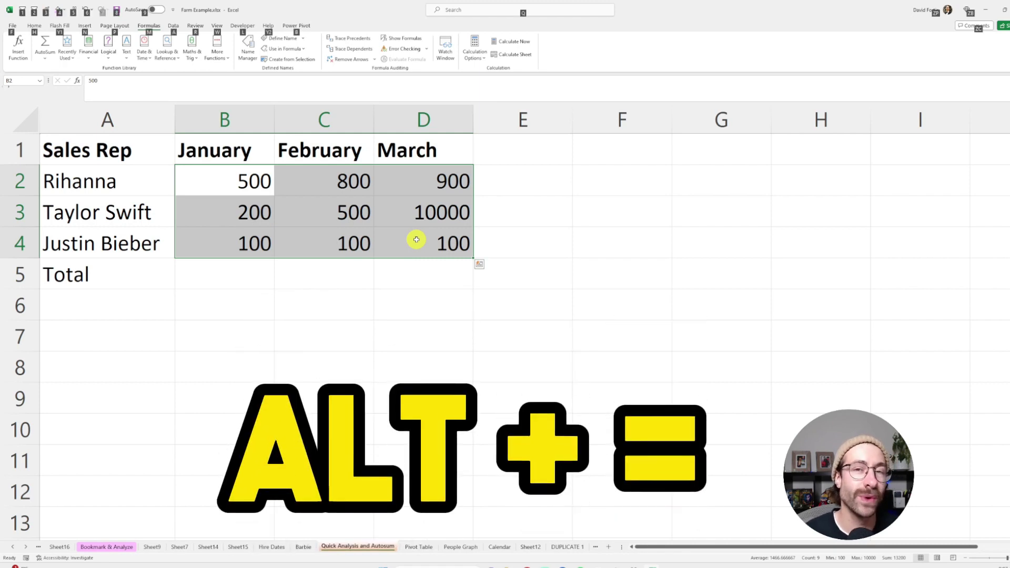
{"action": "key", "text": "alt+equal"}
{"action": "left_click", "coordinate": [414, 279]}
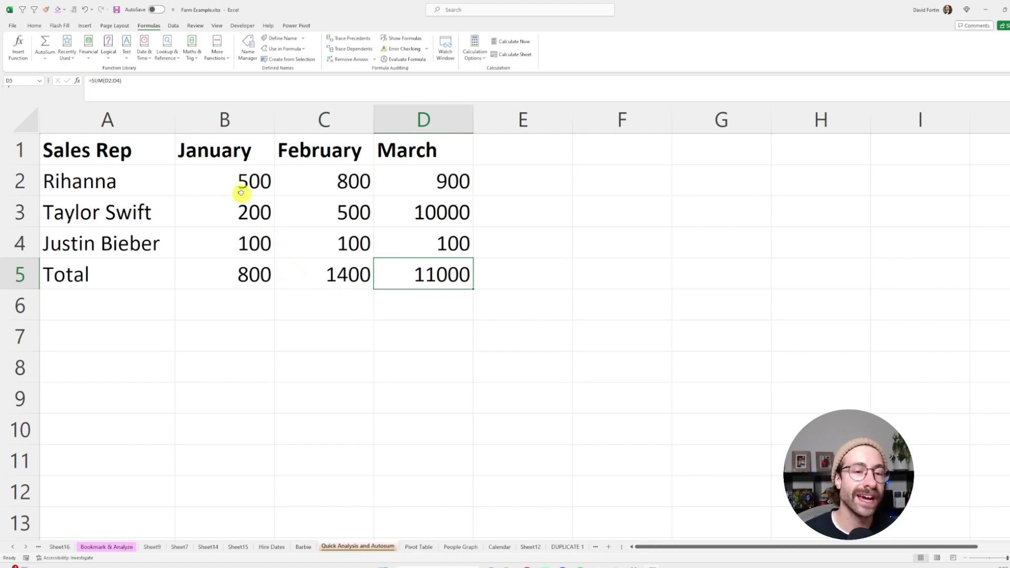
Step: Select B2:D5 and open its Quick Analysis formatting suggestions with Ctrl+Q
{"action": "left_click_drag", "start_coordinate": [238, 188], "coordinate": [448, 283]}
{"action": "key", "text": "ctrl+q"}
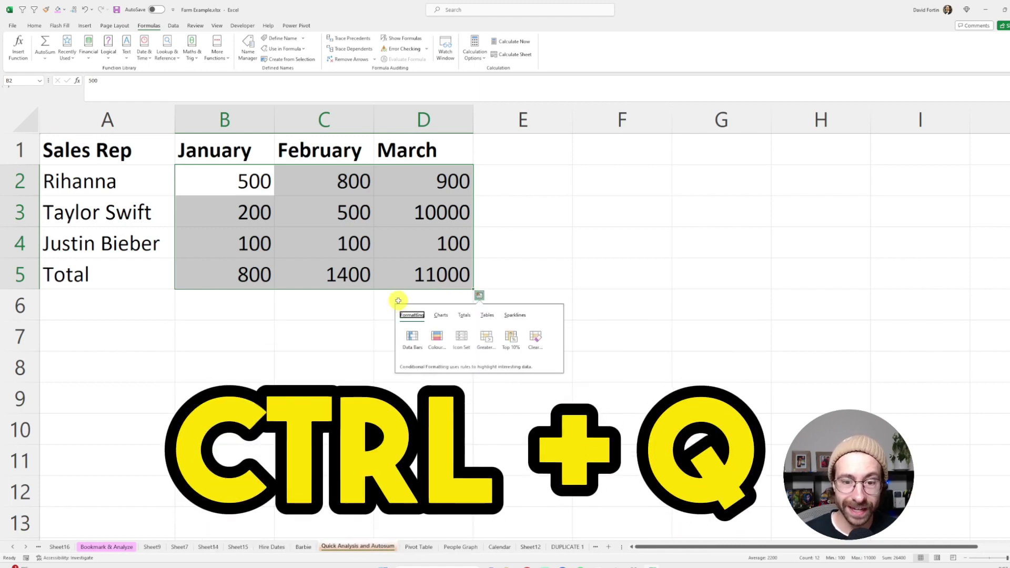
{"action": "left_click", "coordinate": [546, 270]}
{"action": "left_click_drag", "start_coordinate": [235, 181], "coordinate": [418, 273]}
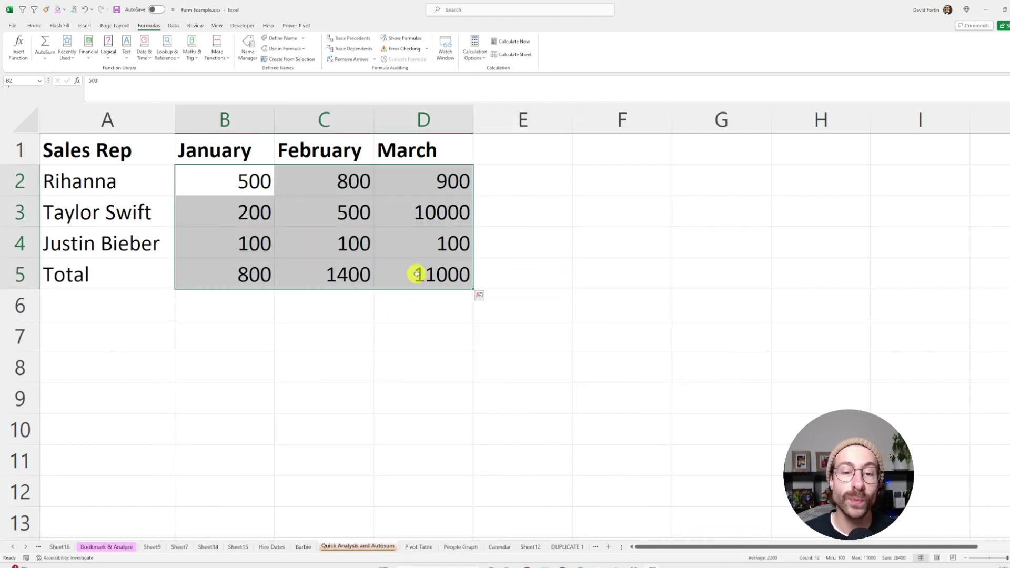
{"action": "left_click", "coordinate": [481, 296]}
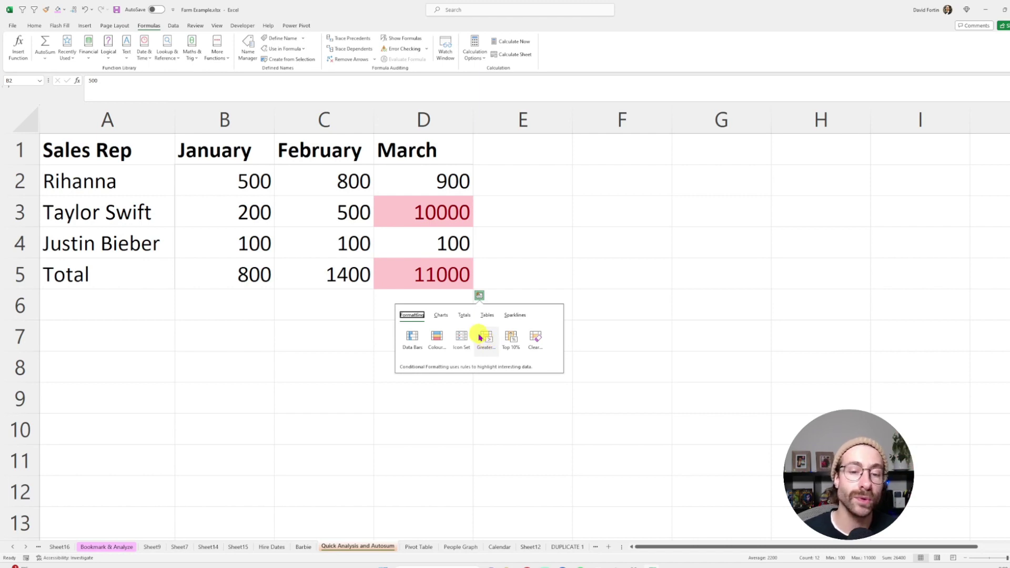
Step: Insert a clustered column chart from Quick Analysis, move it, then delete it
{"action": "left_click", "coordinate": [441, 315]}
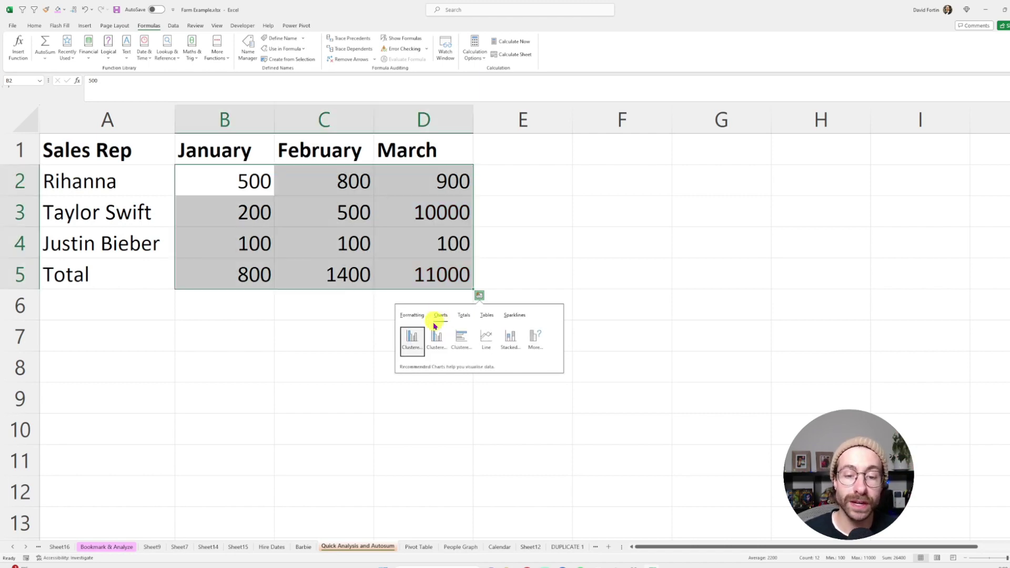
{"action": "left_click", "coordinate": [414, 342]}
{"action": "left_click_drag", "start_coordinate": [766, 165], "coordinate": [681, 248]}
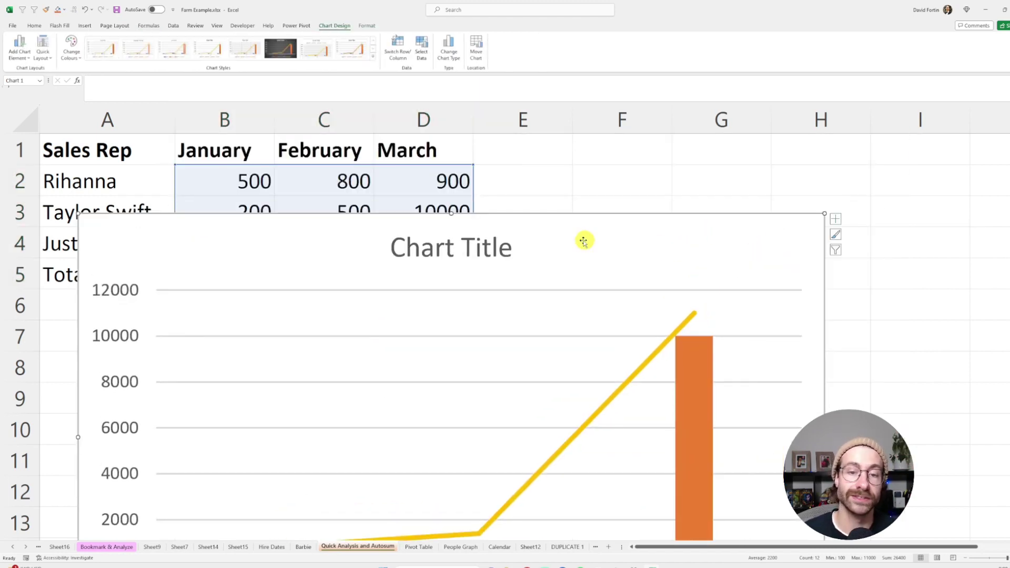
{"action": "key", "text": "Delete"}
Step: Reselect B2:D5 and view the Quick Analysis Totals options
{"action": "left_click_drag", "start_coordinate": [452, 274], "coordinate": [237, 181]}
{"action": "key", "text": "ctrl+q"}
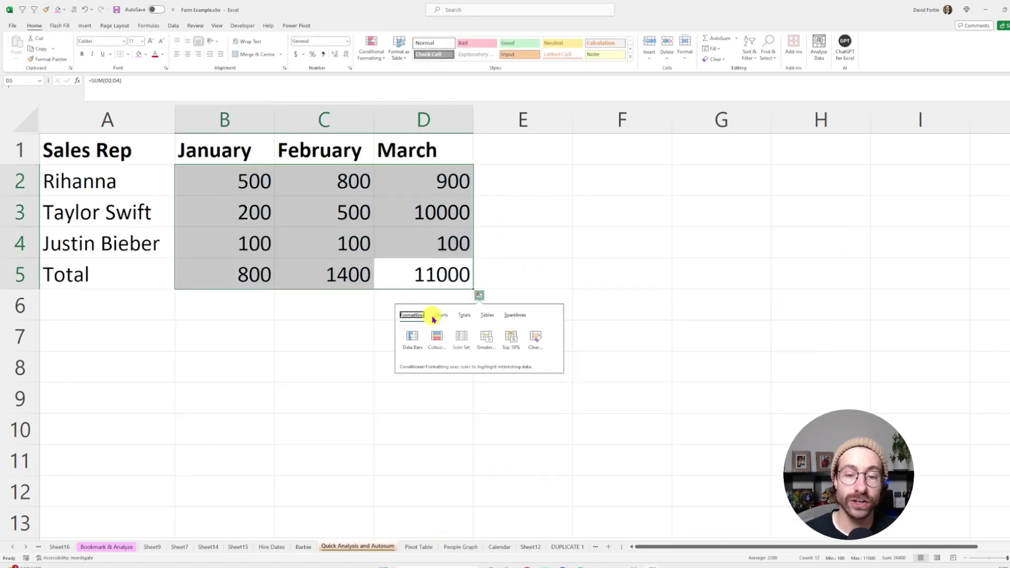
{"action": "left_click", "coordinate": [464, 315]}
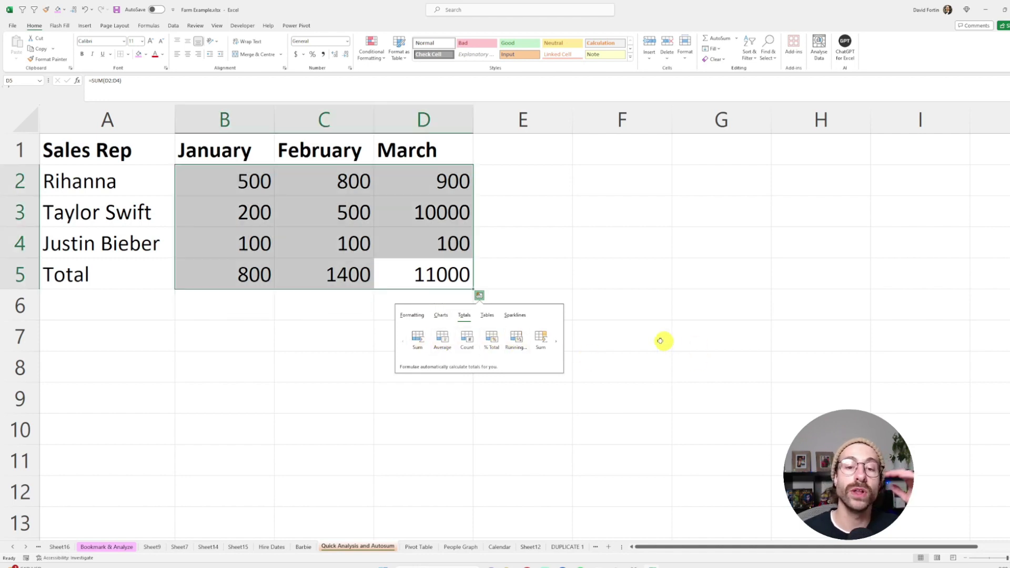
Step: Add Quick Analysis line sparklines for B2:D4 in E2:E4 and select the sparkline group
{"action": "left_click", "coordinate": [619, 303]}
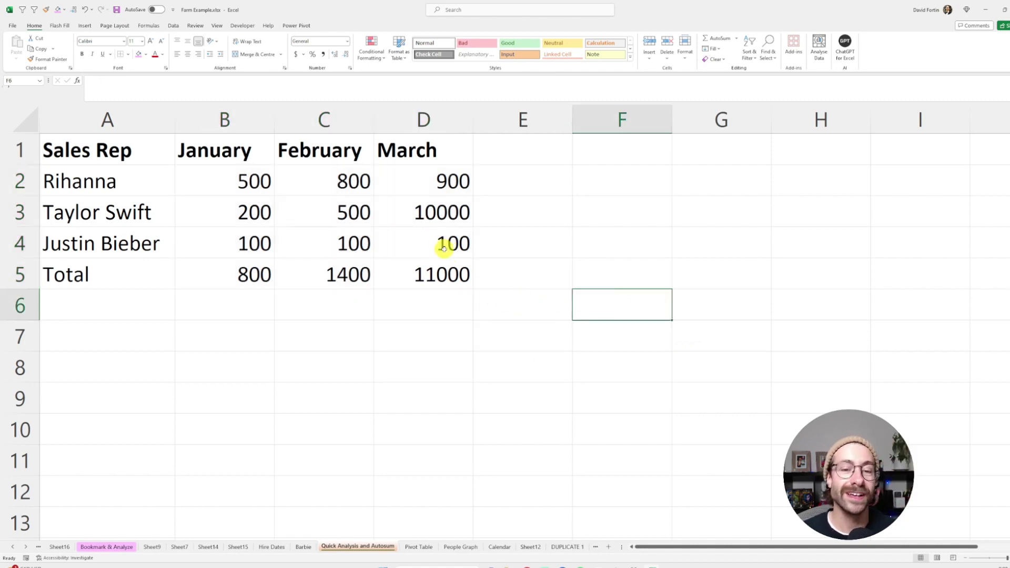
{"action": "left_click_drag", "start_coordinate": [444, 249], "coordinate": [261, 182]}
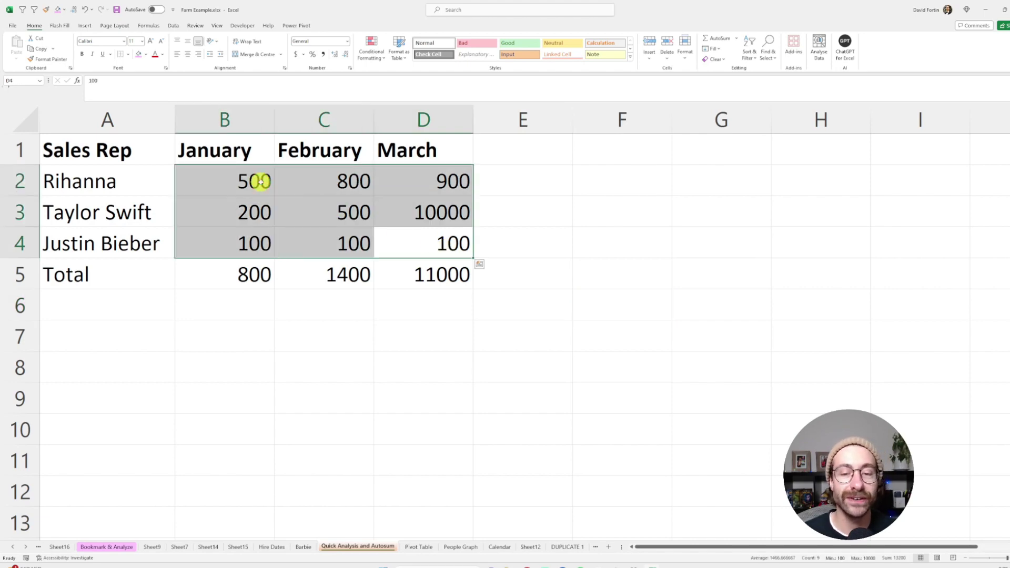
{"action": "key", "text": "ctrl+q"}
{"action": "left_click", "coordinate": [516, 284]}
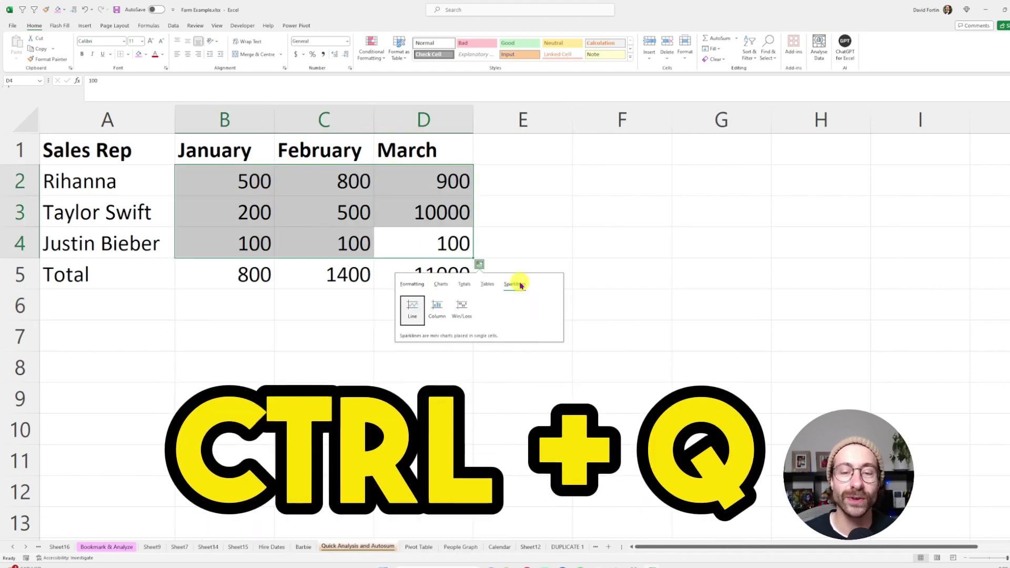
{"action": "left_click", "coordinate": [413, 310]}
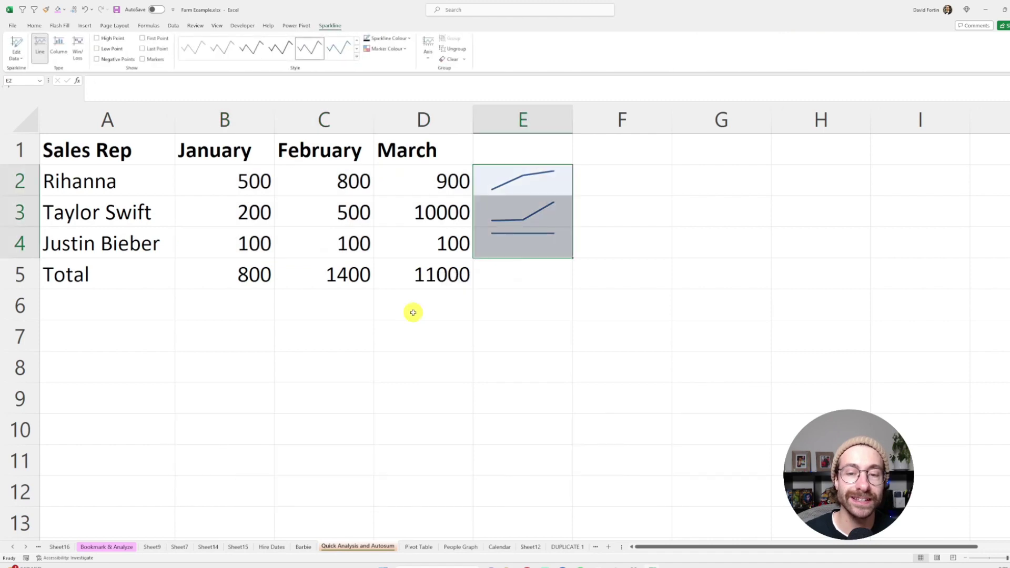
{"action": "left_click", "coordinate": [579, 200]}
{"action": "left_click", "coordinate": [548, 184]}
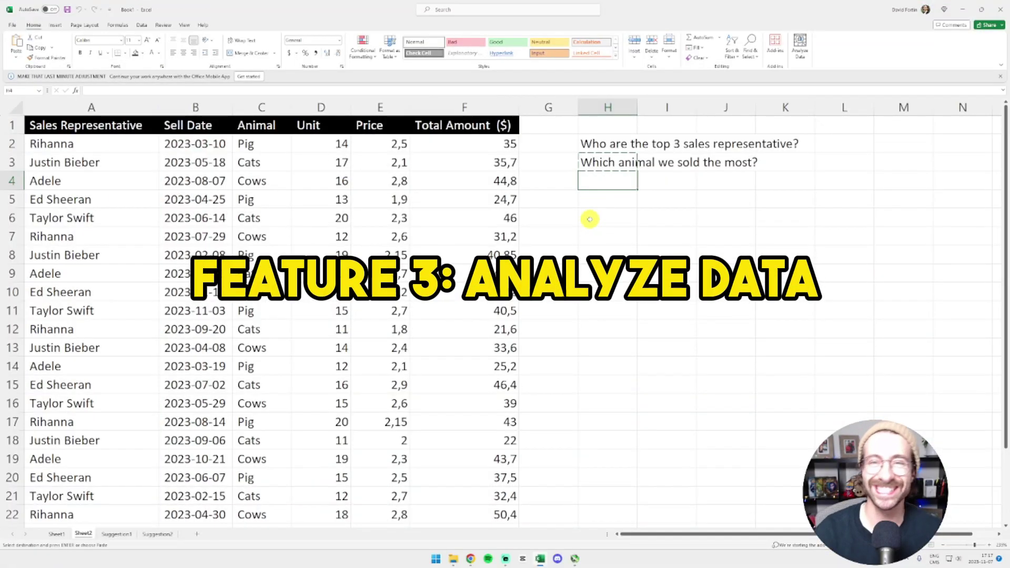
Step: Select a cell in the animal sales table and launch Analyze Data from Home
{"action": "left_click", "coordinate": [78, 143]}
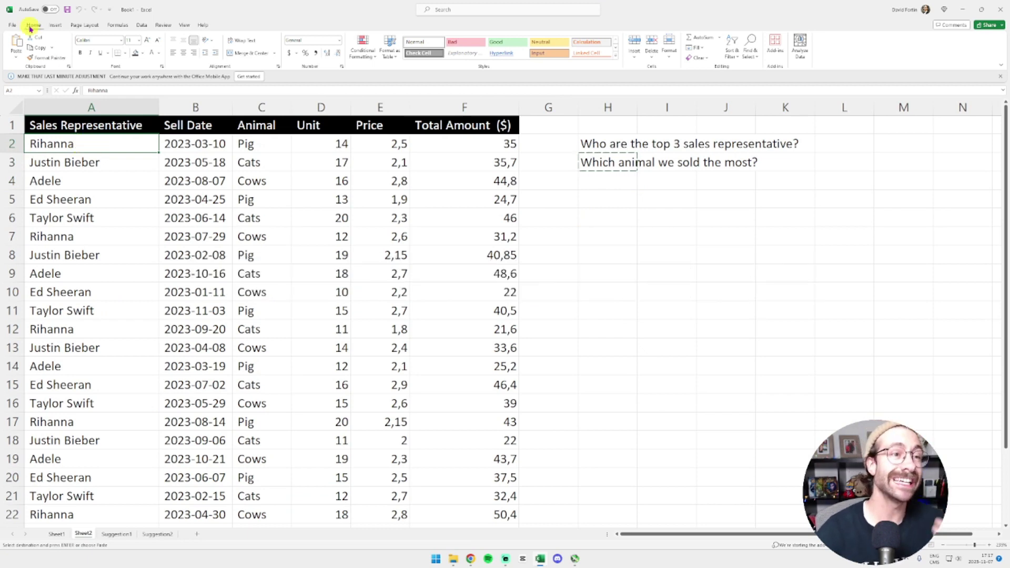
{"action": "left_click", "coordinate": [800, 48]}
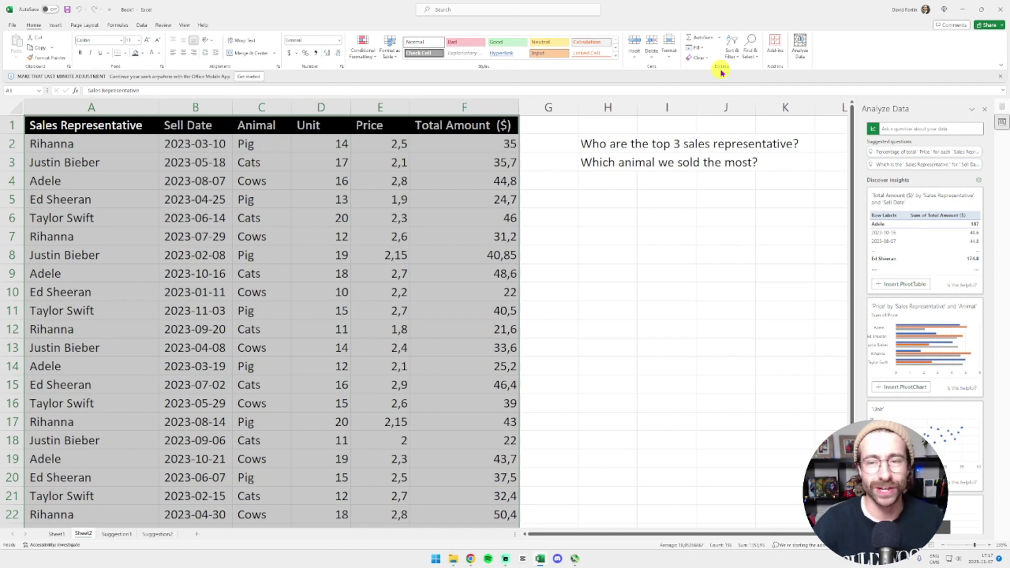
Step: Ask 'Who are the top 3 sales representative' and insert the Total Amount pivot table
{"action": "left_click", "coordinate": [907, 129]}
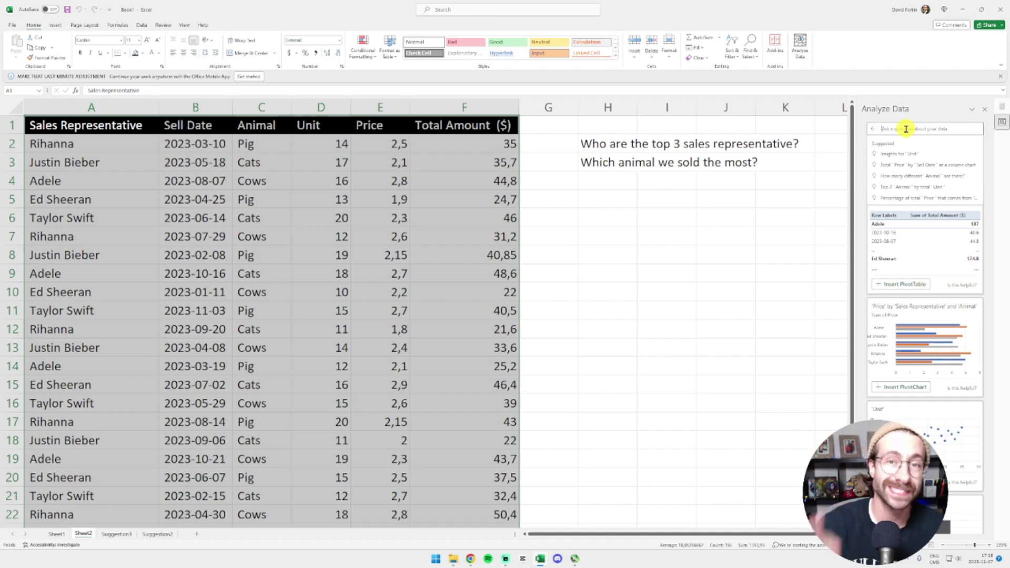
{"action": "type", "text": "Who"}
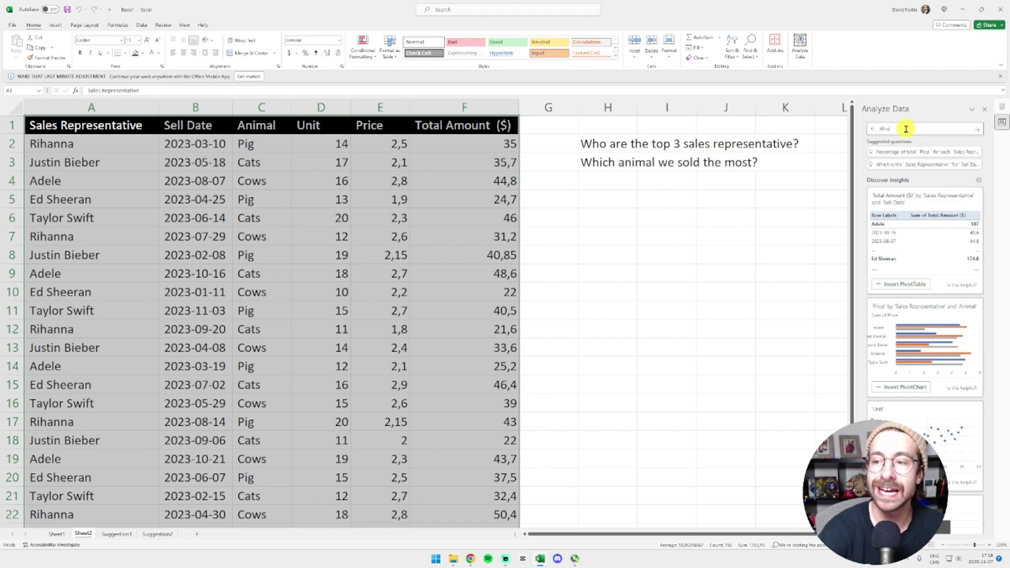
{"action": "type", "text": " are the top 3 sales representative"}
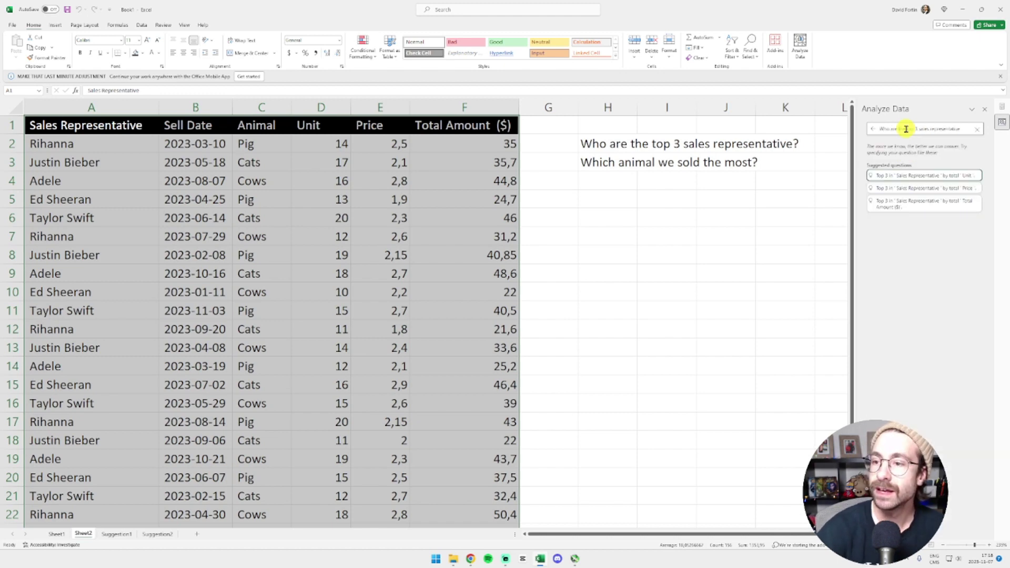
{"action": "left_click", "coordinate": [931, 210]}
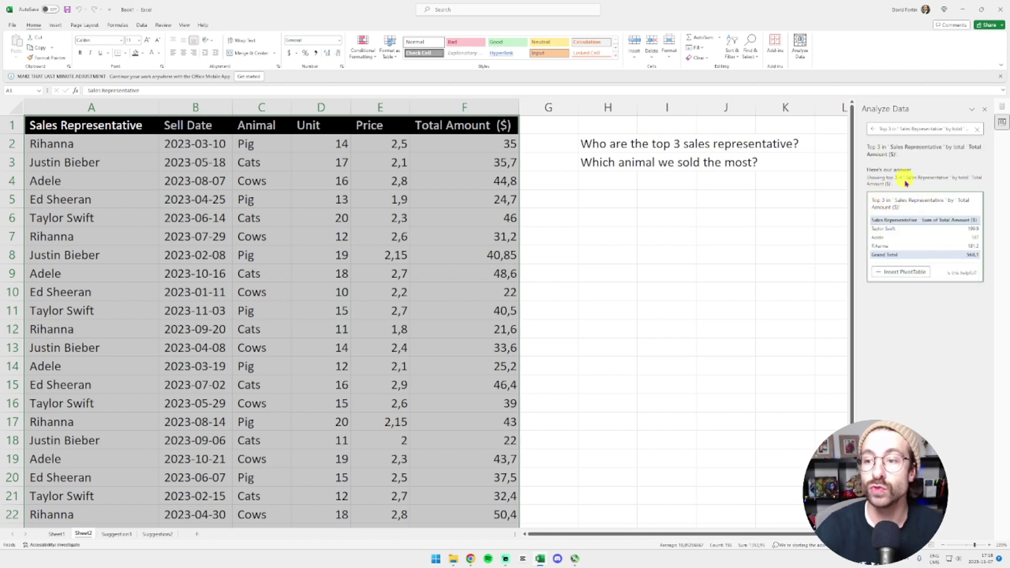
{"action": "left_click", "coordinate": [908, 278]}
Step: Select the top representative on Suggestion3, then ask Analyze Data which animal sold the most
{"action": "scroll", "coordinate": [211, 171], "scroll_direction": "up", "scroll_amount": 12}
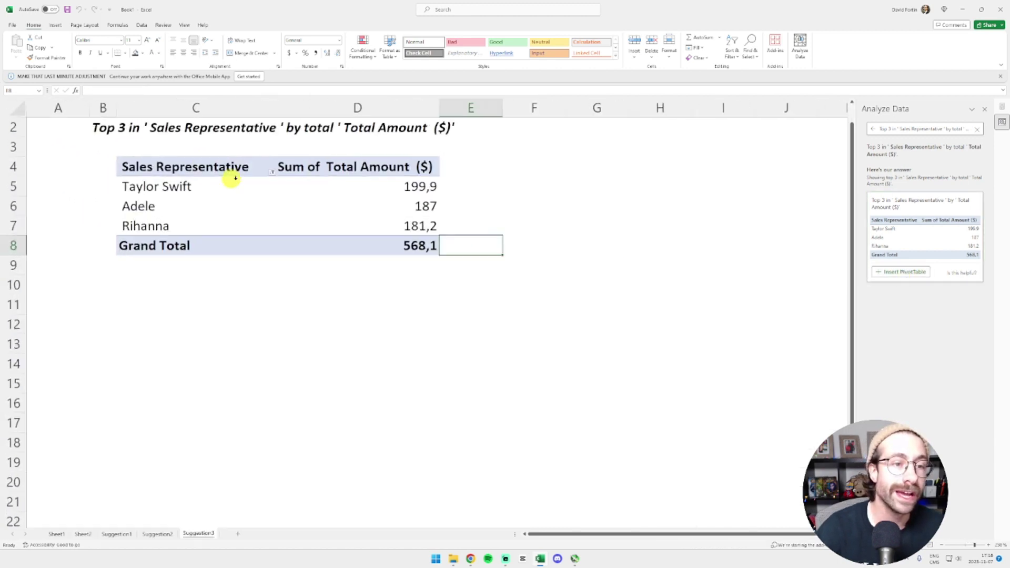
{"action": "left_click", "coordinate": [234, 248]}
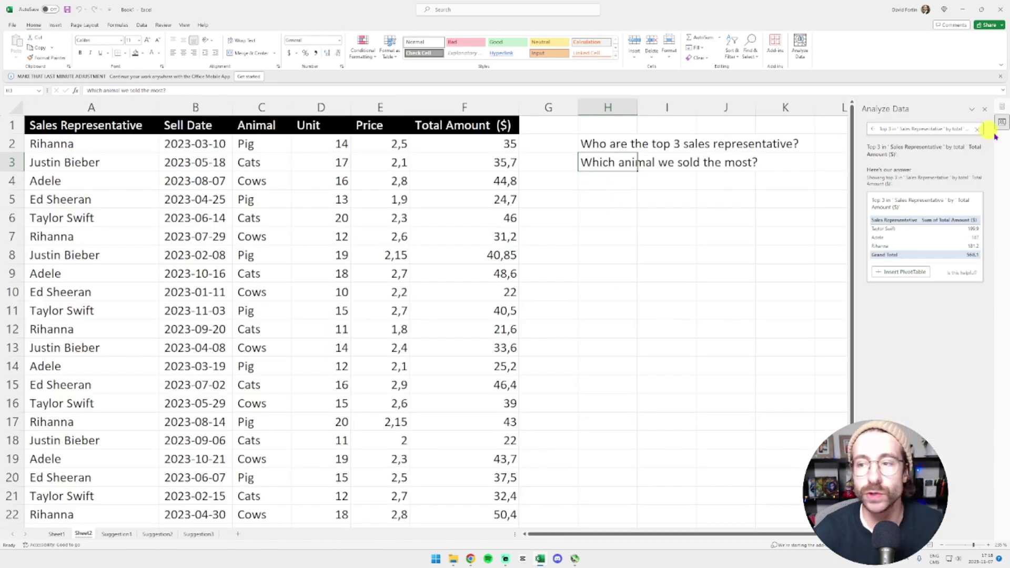
{"action": "left_click", "coordinate": [939, 131]}
{"action": "type", "text": "w"}
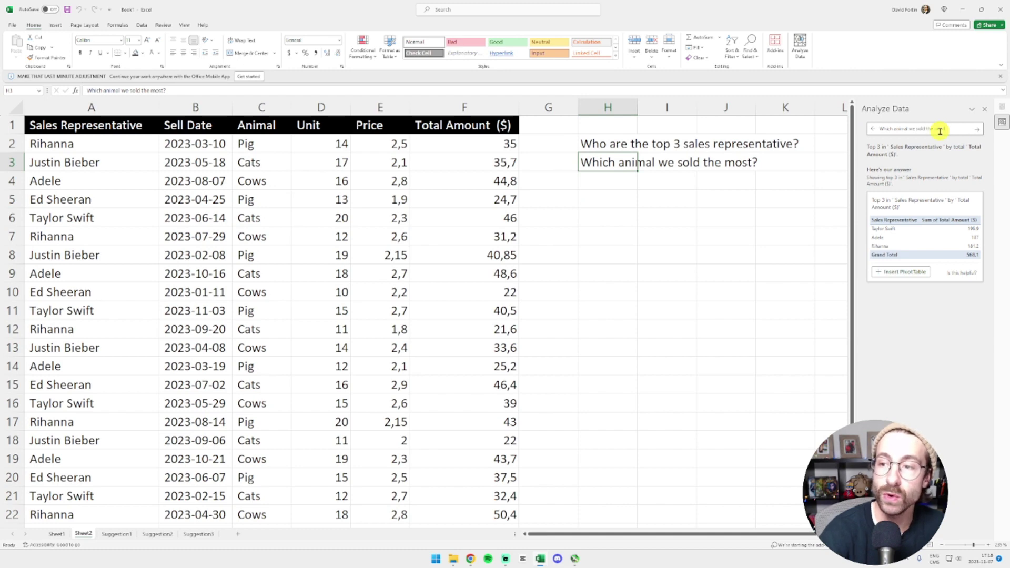
{"action": "key", "text": "Return"}
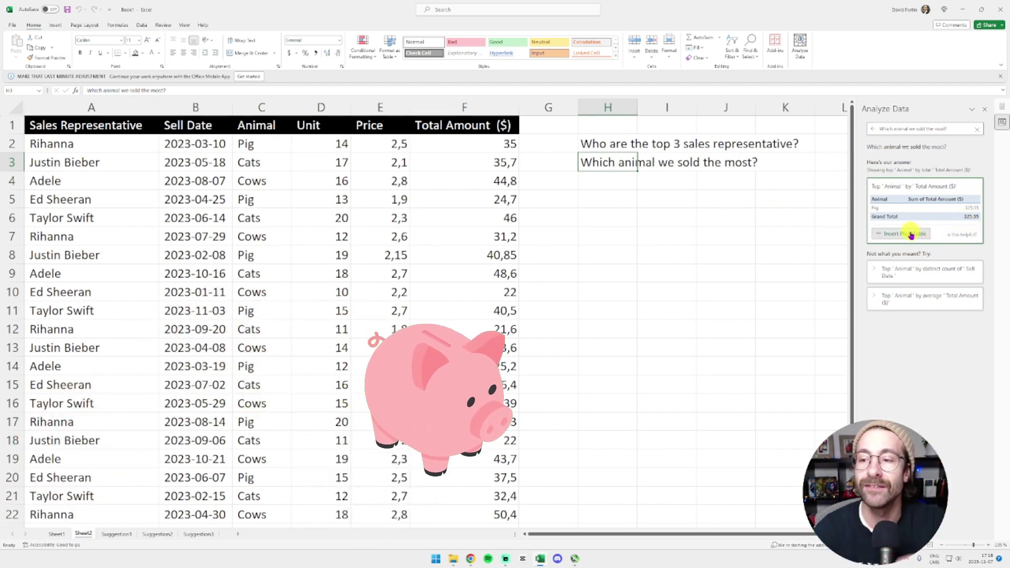
Step: Insert the Pig 325,55 answer as a pivot table and open its Animal filter
{"action": "left_click", "coordinate": [906, 234]}
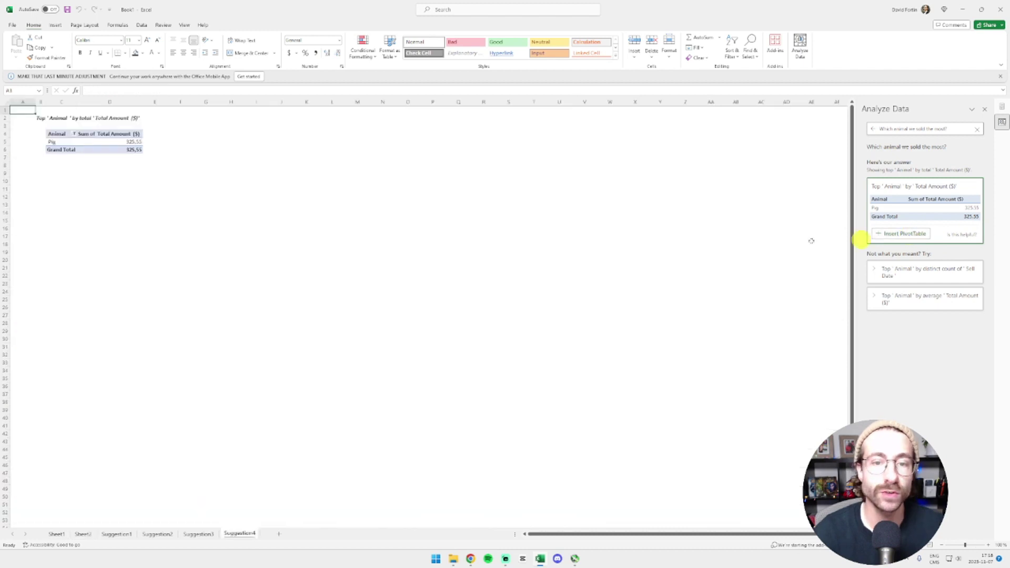
{"action": "scroll", "coordinate": [79, 176], "scroll_direction": "up", "scroll_amount": 10, "text": "ctrl"}
{"action": "left_click", "coordinate": [284, 239]}
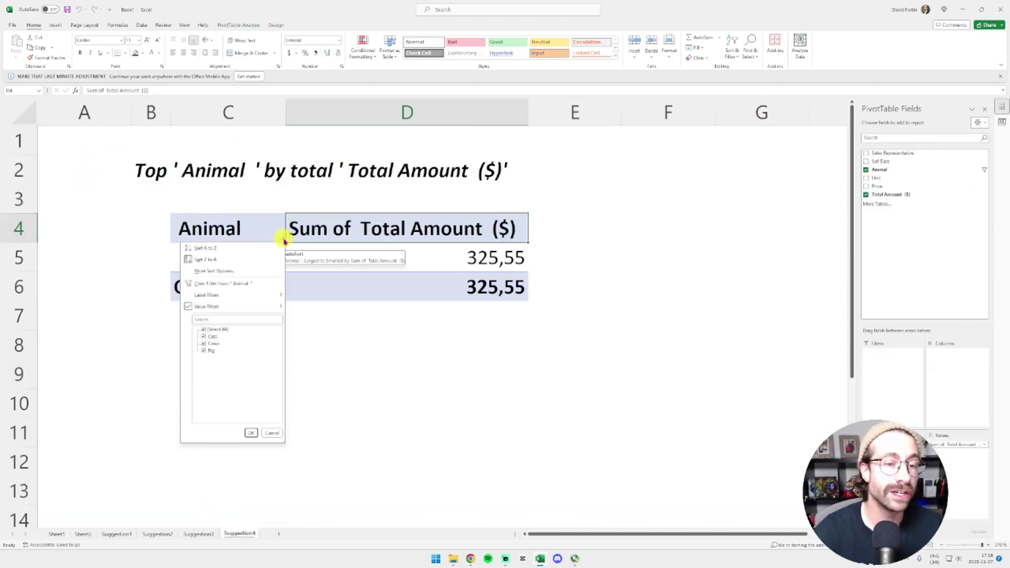